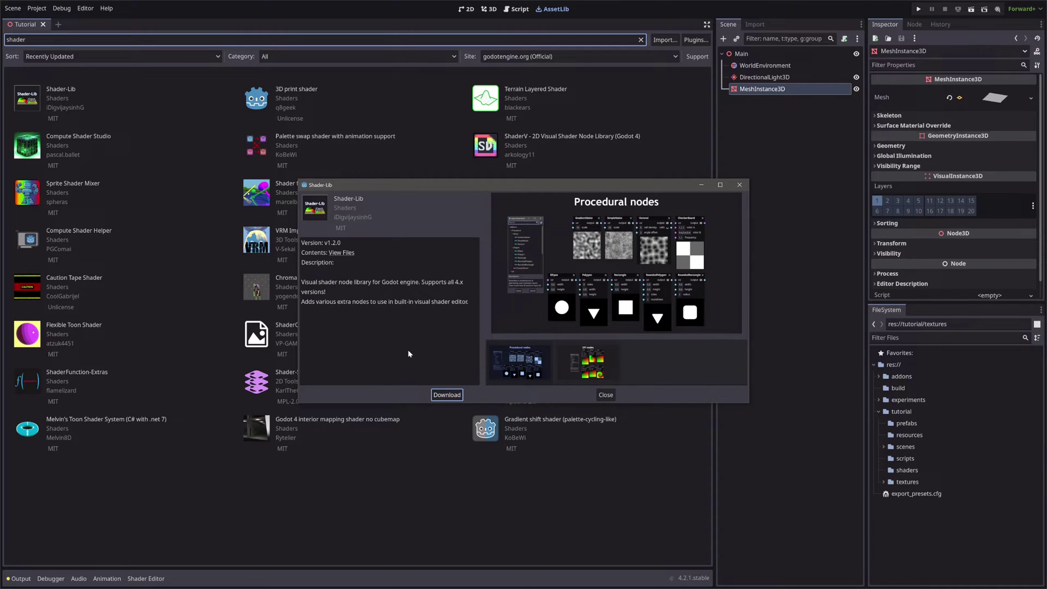
Highlight the Shader-Lib add-on's version number in its details dialog
{"action": "left_click_drag", "start_coordinate": [328, 244], "coordinate": [345, 248]}
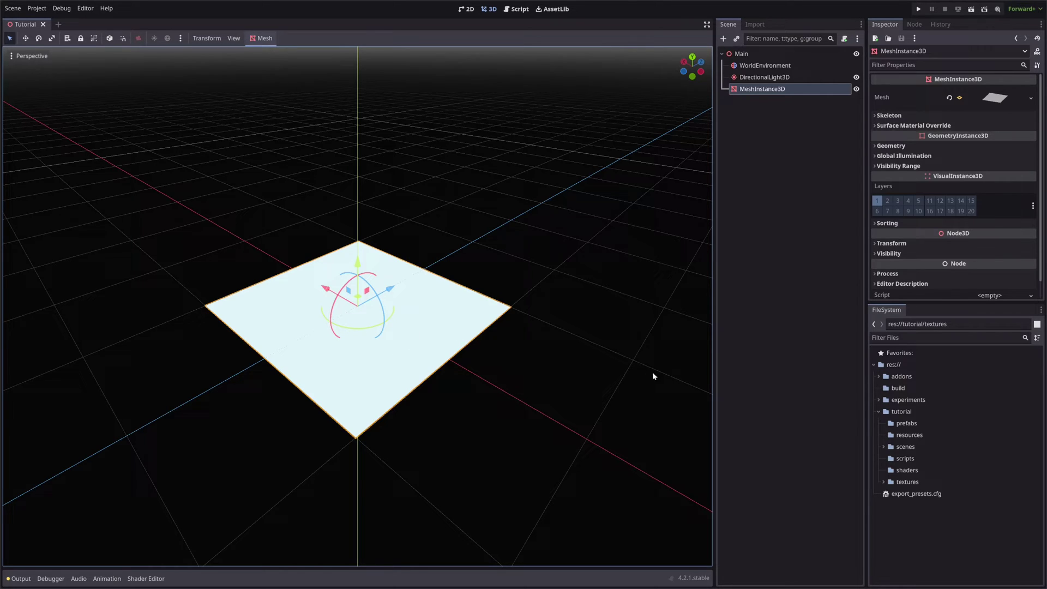
Create the ice_lake_shader visual shader file in the shaders folder
{"action": "right_click", "coordinate": [906, 470]}
{"action": "left_click", "coordinate": [839, 344]}
{"action": "type", "text": "water"}
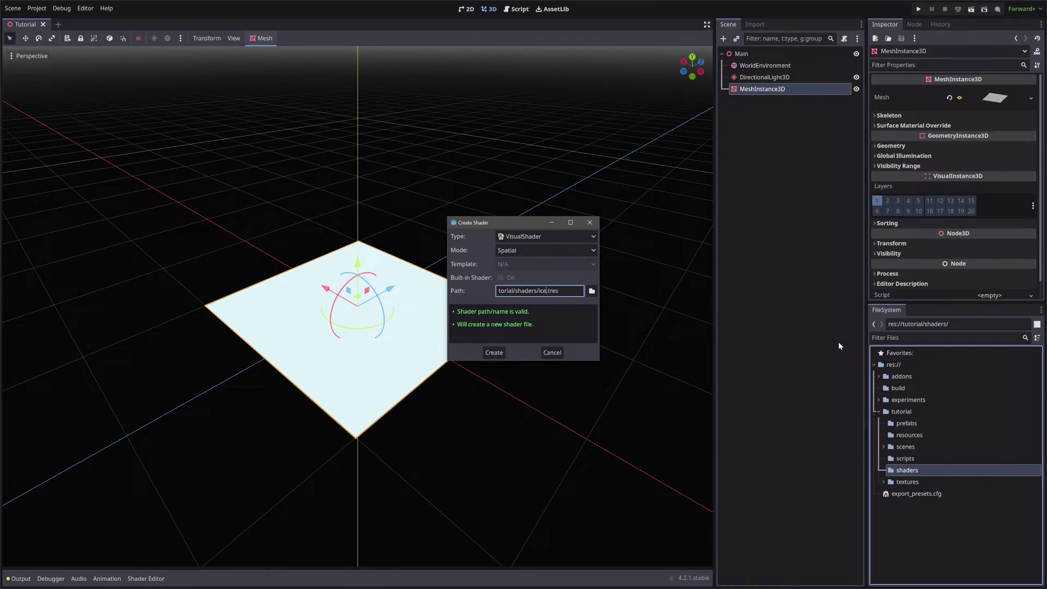
{"action": "left_click", "coordinate": [494, 352]}
Create a ShaderMaterial resource saved as ice_lake in the shaders folder
{"action": "right_click", "coordinate": [905, 470]}
{"action": "mouse_move", "coordinate": [928, 423]}
{"action": "left_click", "coordinate": [866, 453]}
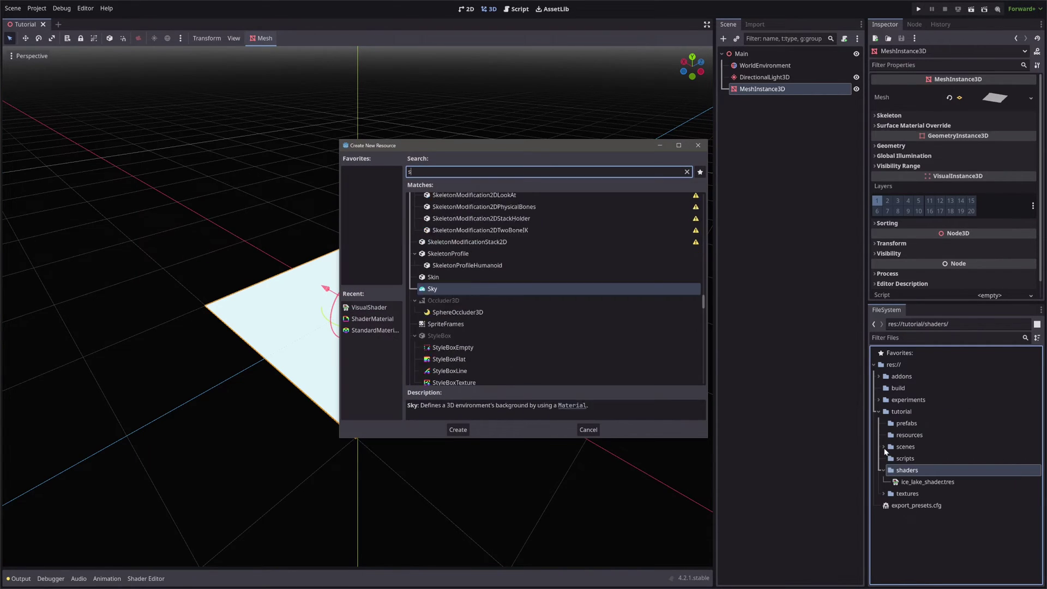
{"action": "type", "text": "shader"}
{"action": "key", "text": "Return"}
{"action": "type", "text": "ice_lake.tres"}
{"action": "key", "text": "Return"}
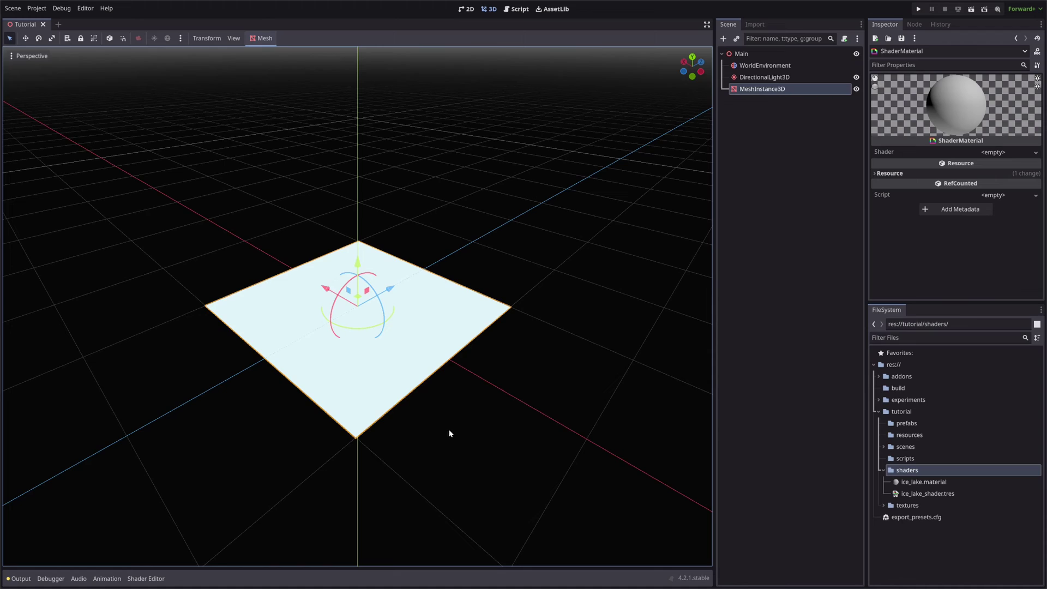
Assign ice_lake_shader.tres to the material and apply it to the plane as Material Override
{"action": "left_click_drag", "start_coordinate": [954, 493], "coordinate": [997, 152]}
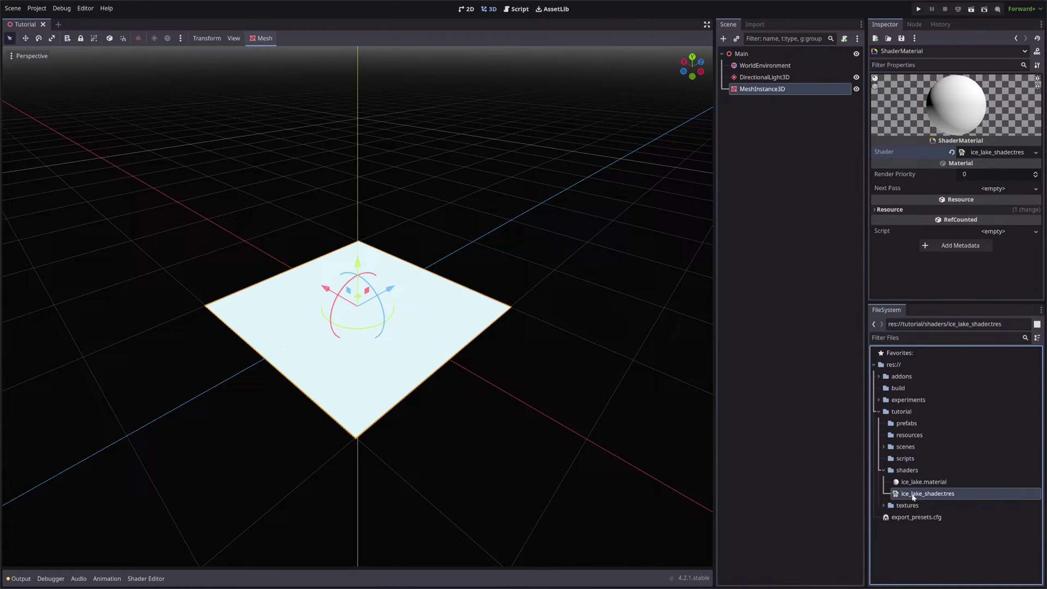
{"action": "left_click_drag", "start_coordinate": [922, 482], "coordinate": [768, 90]}
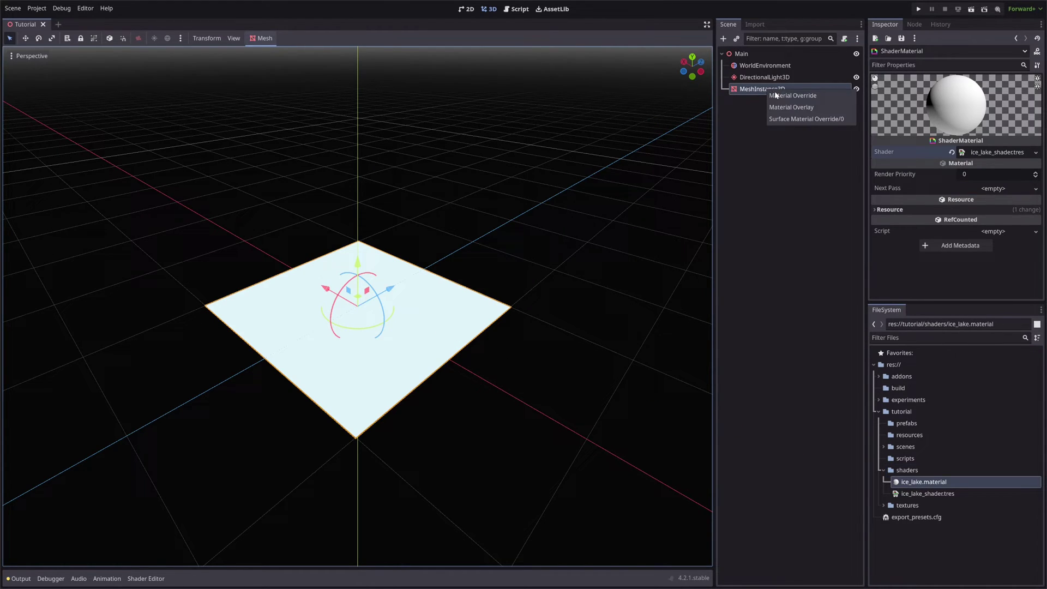
{"action": "left_click", "coordinate": [775, 95]}
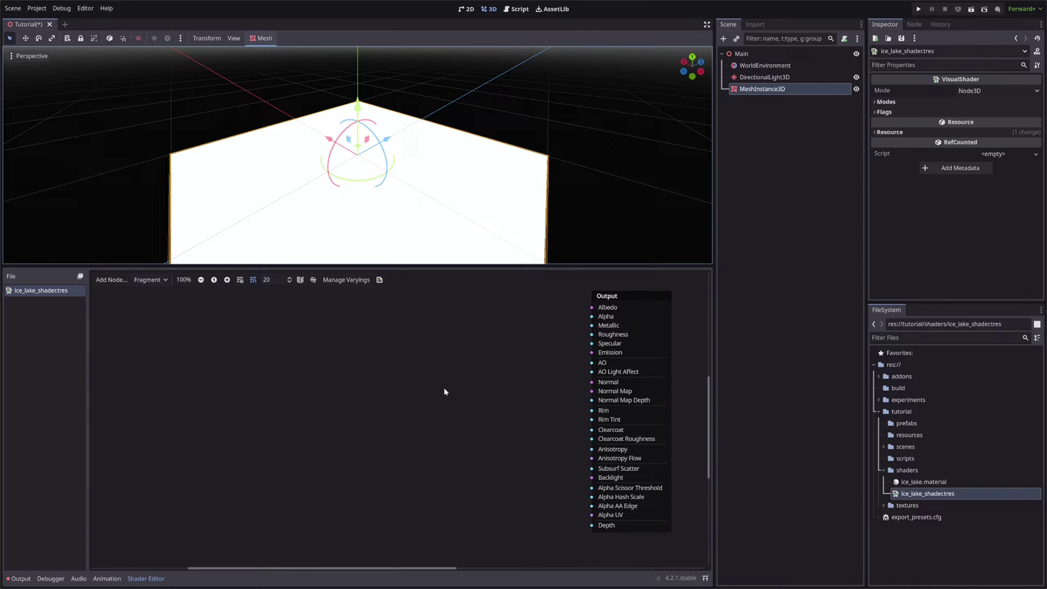
Add a Texture2DParameter named MainTexture with its type set to Color
{"action": "right_click", "coordinate": [289, 335]}
{"action": "type", "text": "texture2"}
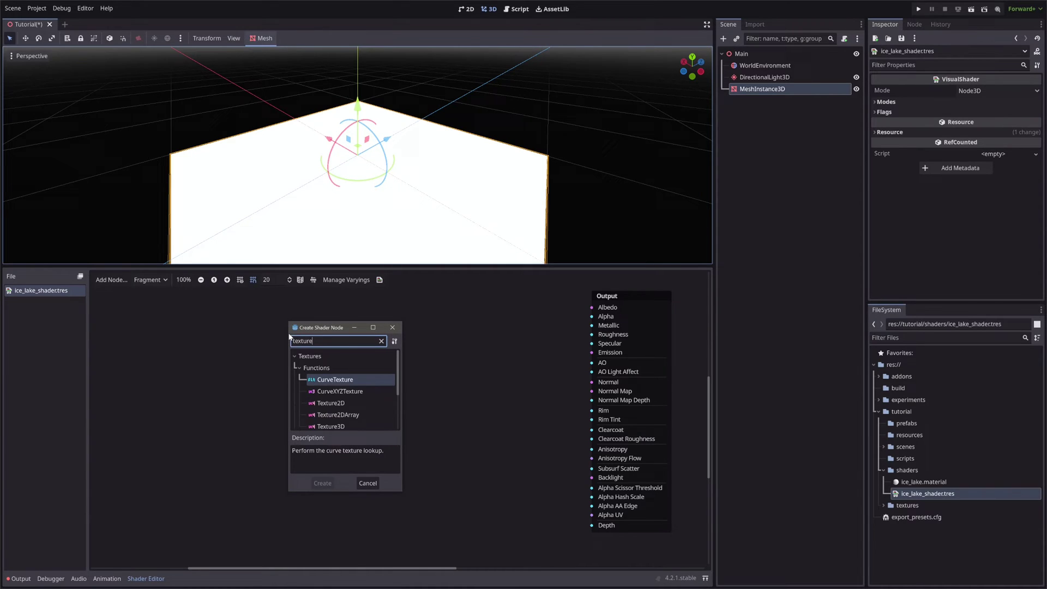
{"action": "left_click_drag", "start_coordinate": [352, 350], "coordinate": [257, 353]}
{"action": "type", "text": "MainTexture"}
{"action": "key", "text": "Return"}
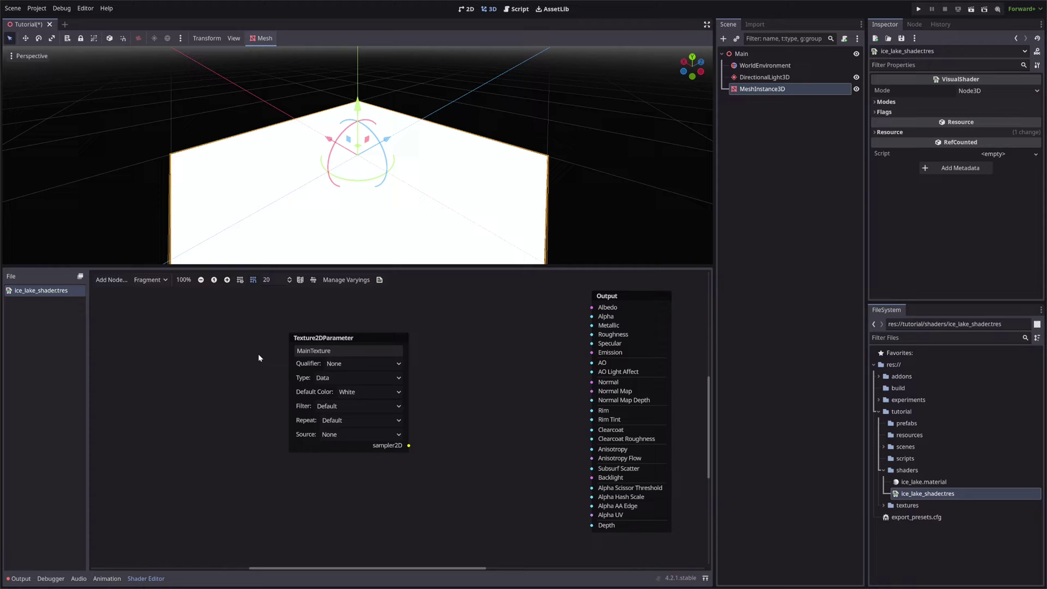
{"action": "left_click", "coordinate": [344, 378]}
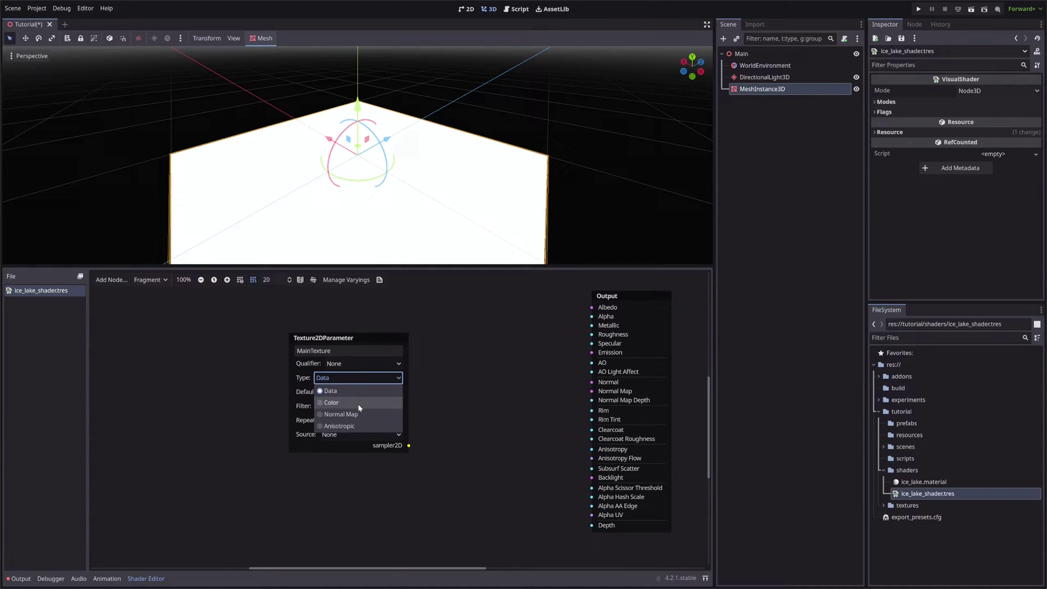
{"action": "left_click", "coordinate": [358, 404]}
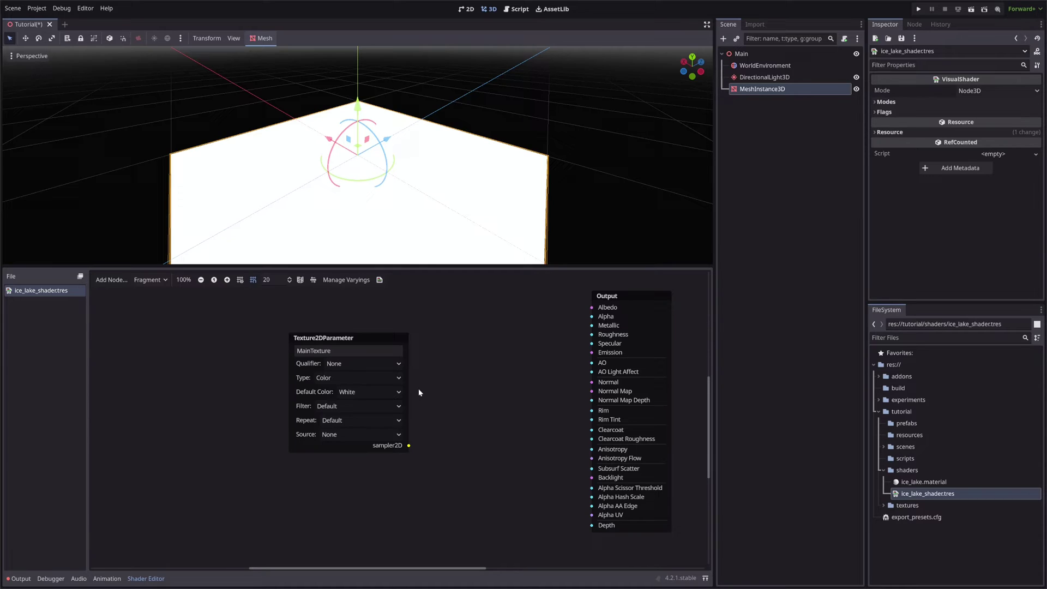
Add a Texture2D node set to sample from its SamplerPort
{"action": "right_click", "coordinate": [469, 338]}
{"action": "double_click", "coordinate": [507, 379]}
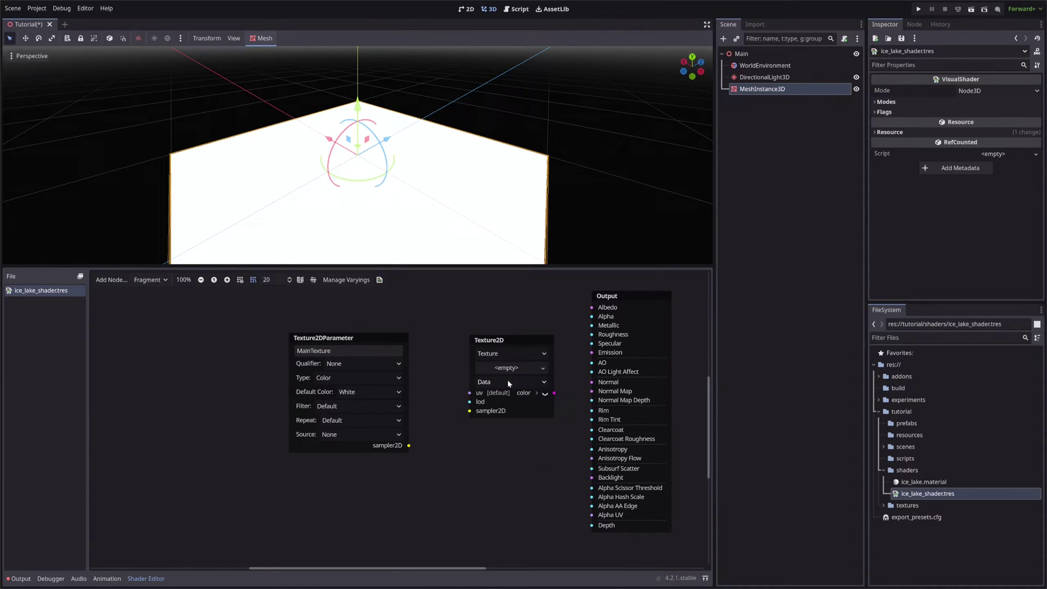
{"action": "left_click", "coordinate": [526, 354]}
{"action": "left_click", "coordinate": [502, 425]}
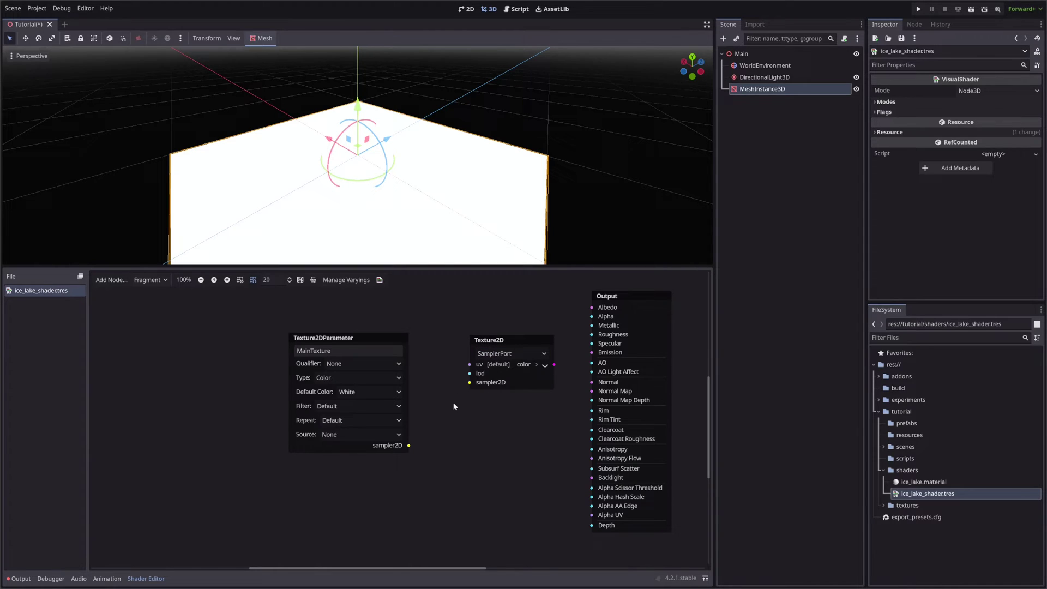
Wire MainTexture into the Texture2D node, its colour into Albedo, and assign Ice002_1K-JPG_Color.jpg
{"action": "left_click_drag", "start_coordinate": [409, 445], "coordinate": [470, 382]}
{"action": "left_click_drag", "start_coordinate": [553, 364], "coordinate": [592, 308]}
{"action": "left_click_drag", "start_coordinate": [921, 515], "coordinate": [985, 158]}
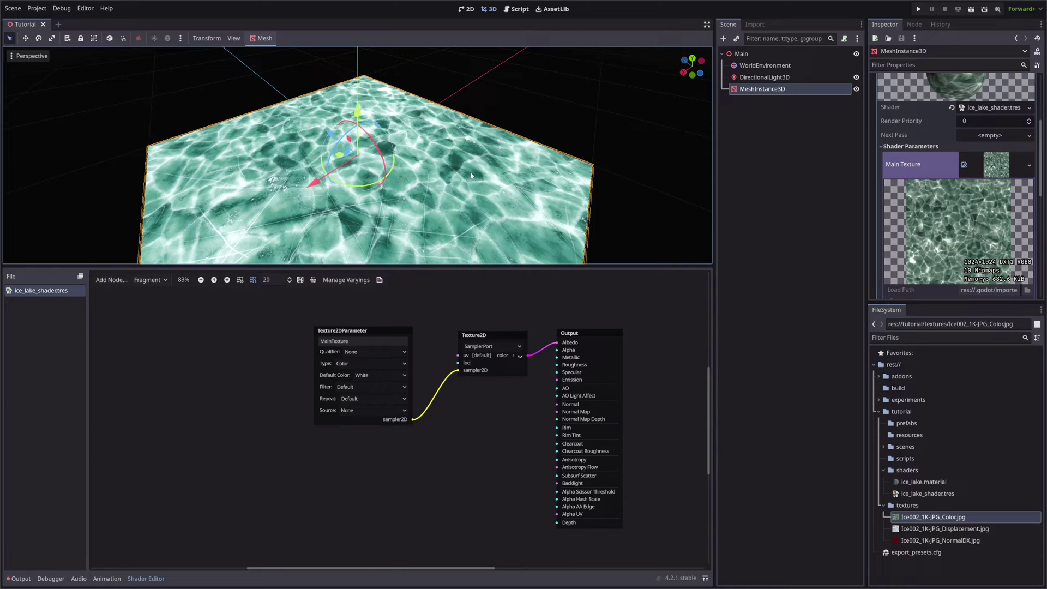
Feed FloatConstants 1 and 0 into Metallic and Roughness, then save the scene
{"action": "right_click", "coordinate": [507, 381]}
{"action": "left_click", "coordinate": [518, 414]}
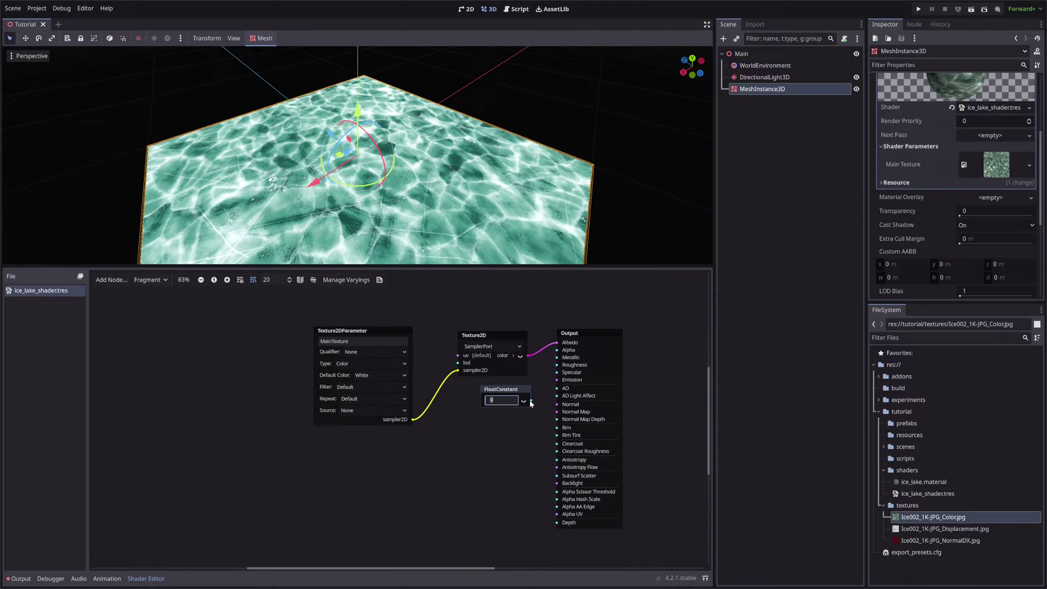
{"action": "left_click_drag", "start_coordinate": [531, 401], "coordinate": [556, 364]}
{"action": "key", "text": "ctrl+v"}
{"action": "left_click_drag", "start_coordinate": [531, 432], "coordinate": [557, 357]}
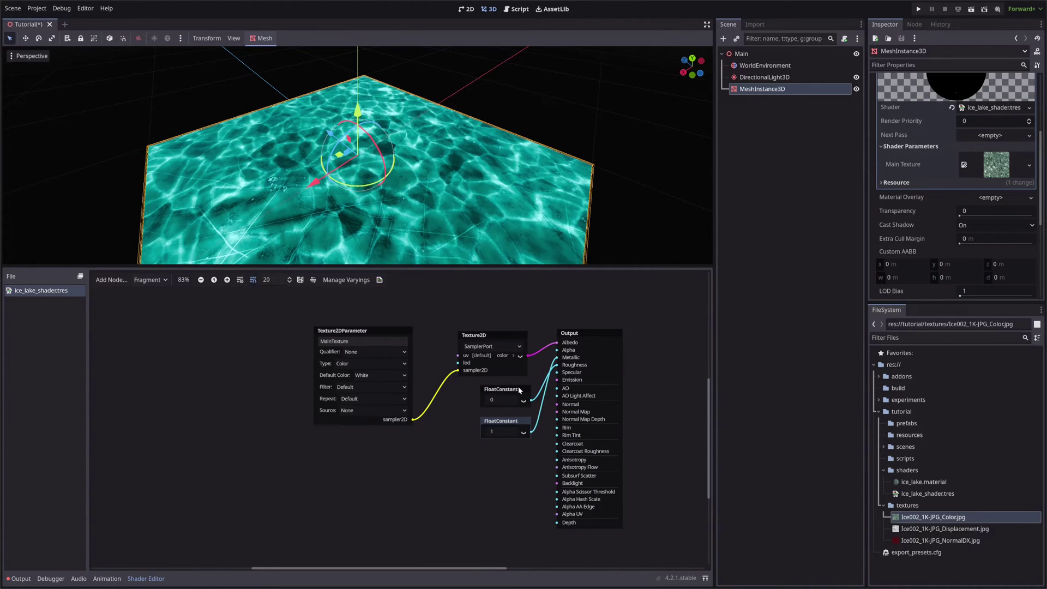
{"action": "left_click", "coordinate": [494, 400]}
{"action": "type", "text": "1"}
{"action": "key", "text": "Return"}
{"action": "key", "text": "ctrl+s"}
{"action": "mouse_move", "coordinate": [510, 263]}
{"action": "middle_mouse_down"}
{"action": "mouse_move", "coordinate": [611, 199]}
{"action": "mouse_move", "coordinate": [637, 155]}
{"action": "mouse_move", "coordinate": [222, 203]}
{"action": "mouse_move", "coordinate": [284, 208]}
{"action": "mouse_move", "coordinate": [467, 168]}
{"action": "mouse_move", "coordinate": [293, 198]}
{"action": "middle_mouse_up"}
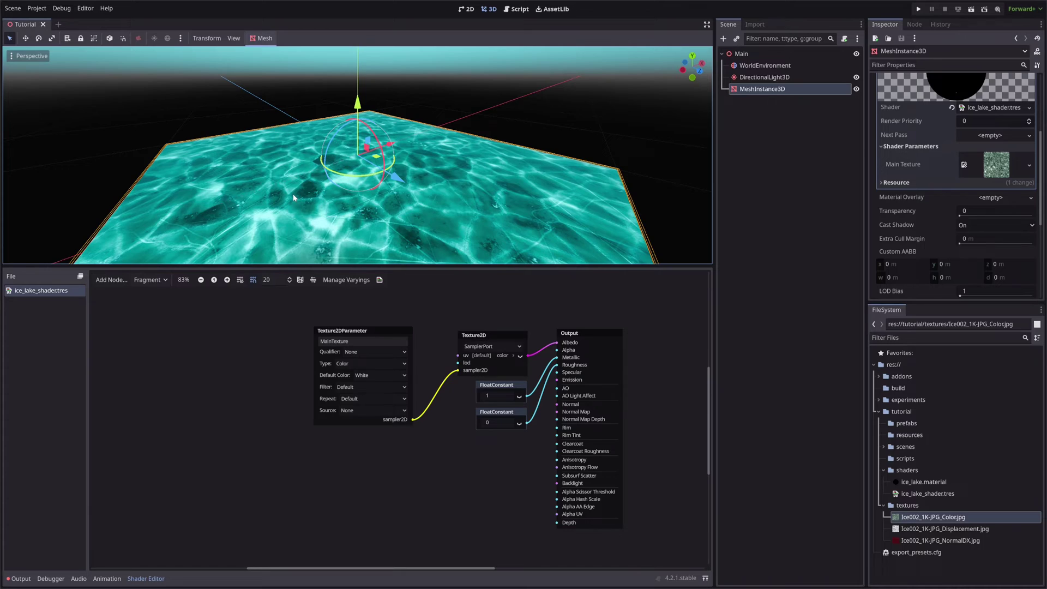
Copy MainTexture into a new NormalMap parameter with type Normal Map
{"action": "left_click", "coordinate": [362, 338]}
{"action": "key", "text": "ctrl+c"}
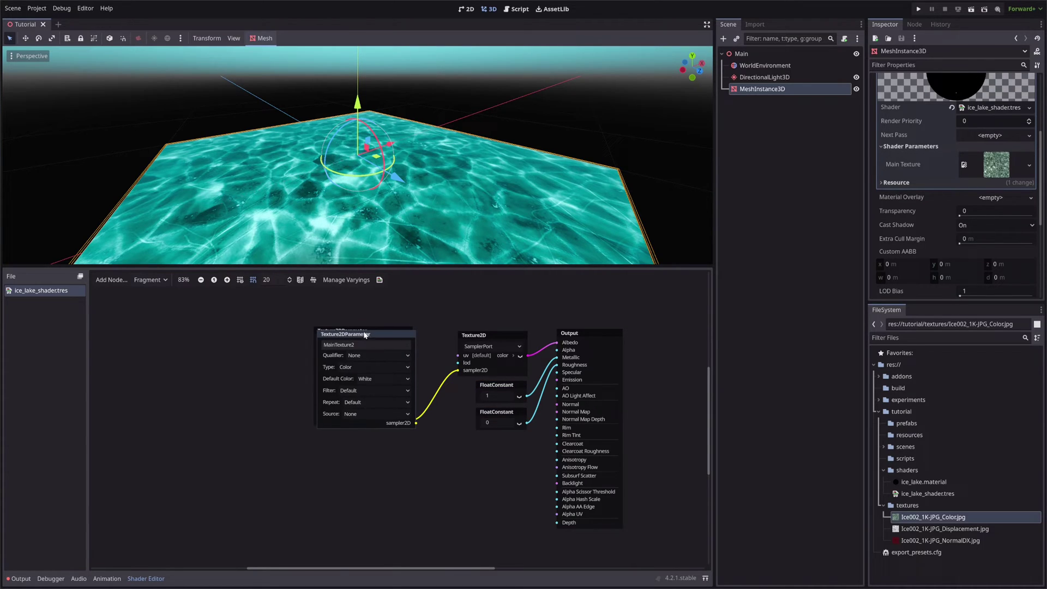
{"action": "key", "text": "ctrl+v"}
{"action": "left_click_drag", "start_coordinate": [355, 445], "coordinate": [364, 454]}
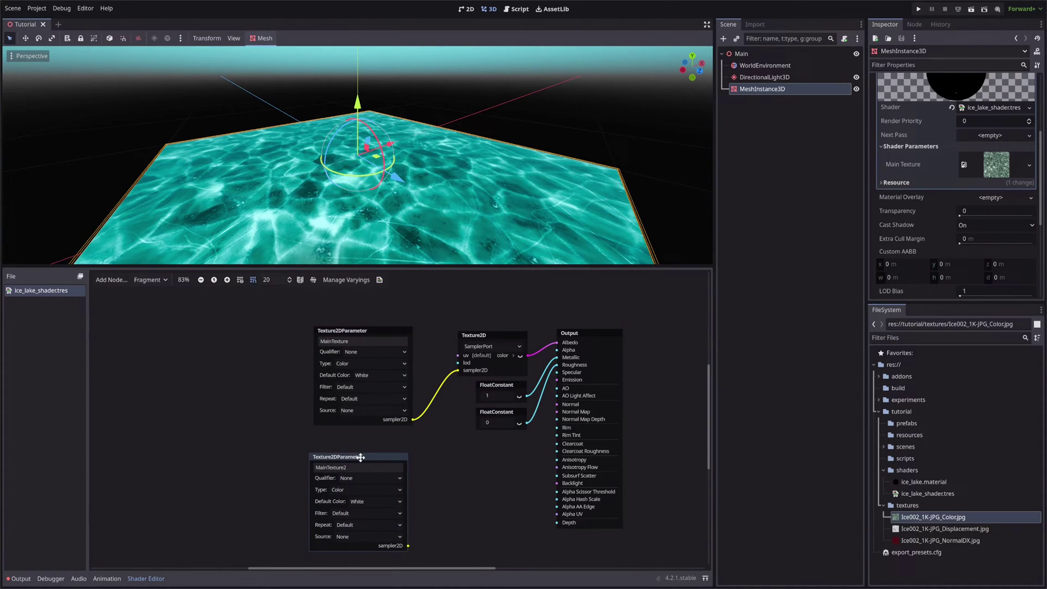
{"action": "double_click", "coordinate": [360, 467]}
{"action": "type", "text": "NormalMap"}
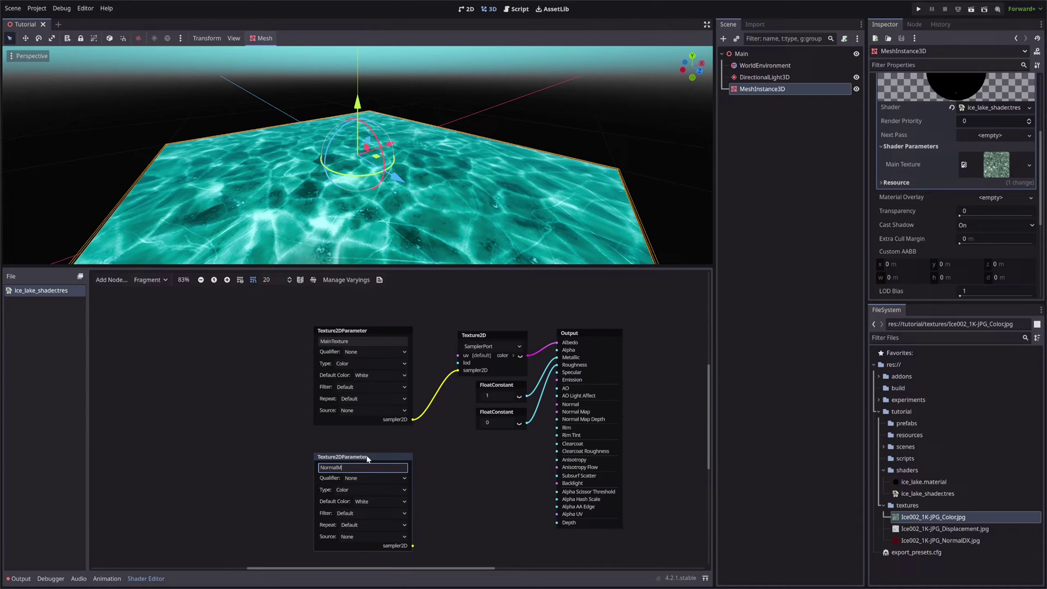
{"action": "key", "text": "Return"}
{"action": "left_click", "coordinate": [387, 489]}
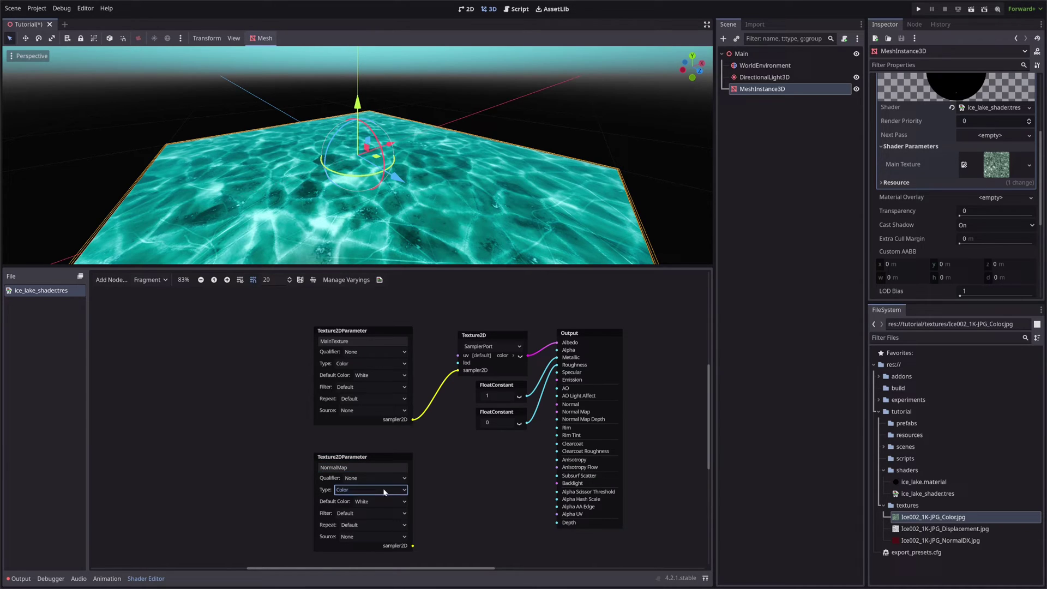
{"action": "left_click", "coordinate": [387, 523]}
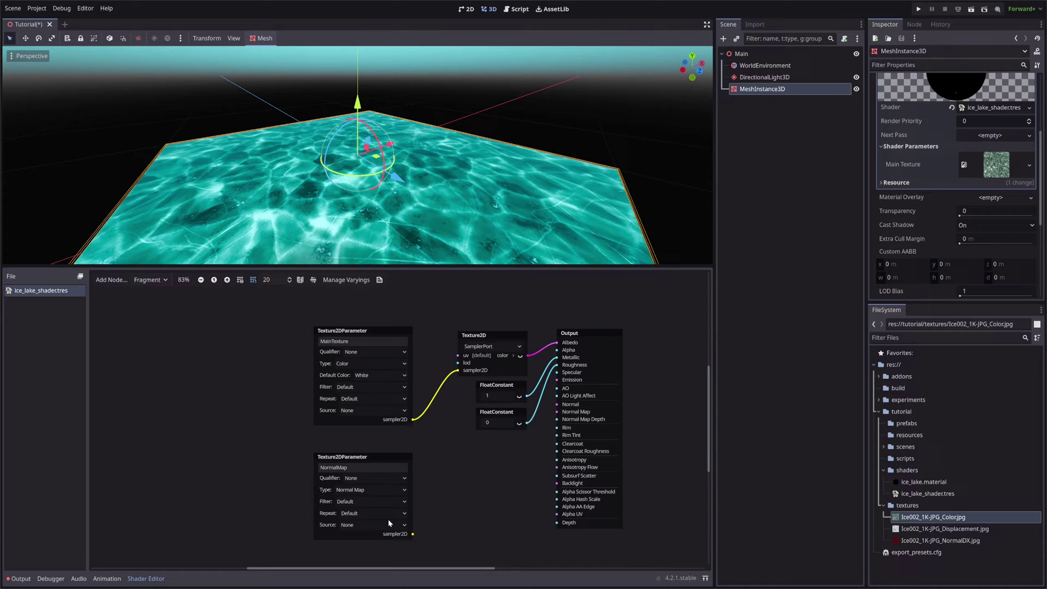
Route NormalMap through a Texture2D sampler into Normal Map and assign Ice002_1K-JPG_NormalDX.jpg
{"action": "left_click_drag", "start_coordinate": [484, 335], "coordinate": [500, 370]}
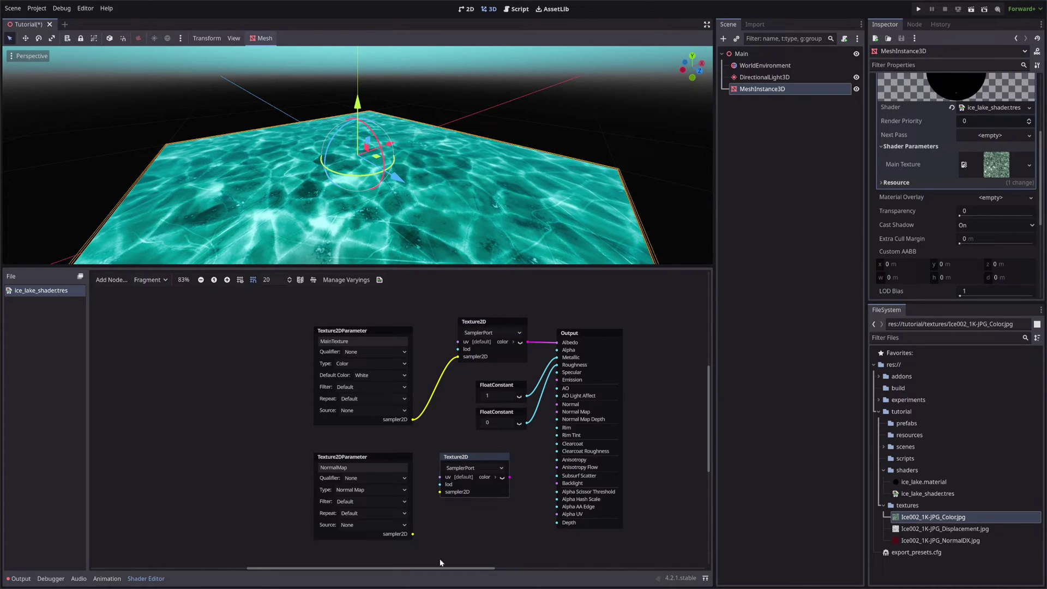
{"action": "left_click_drag", "start_coordinate": [412, 534], "coordinate": [439, 492]}
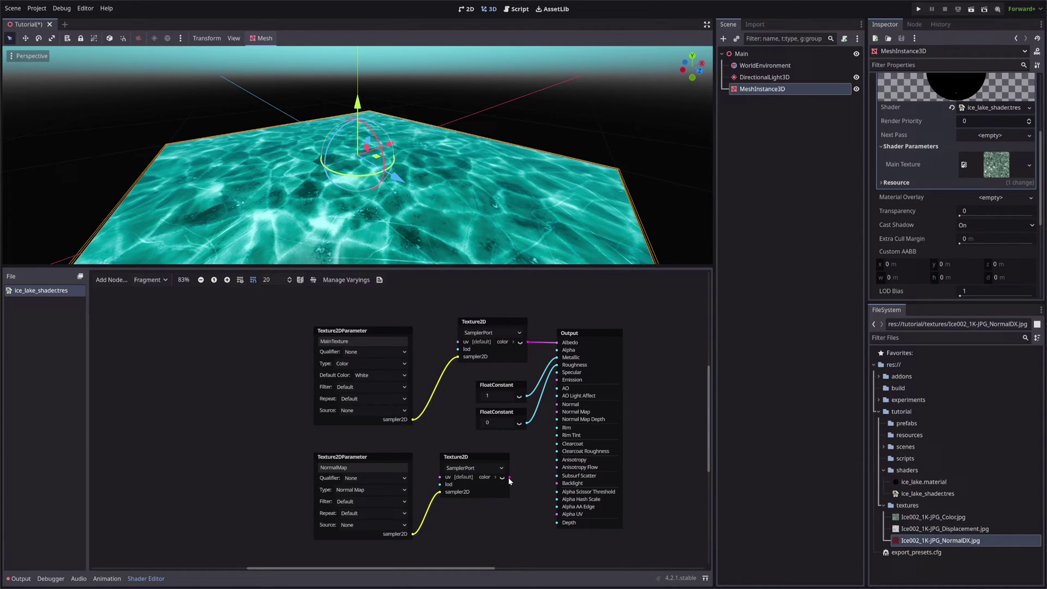
{"action": "left_click_drag", "start_coordinate": [546, 411], "coordinate": [556, 412]}
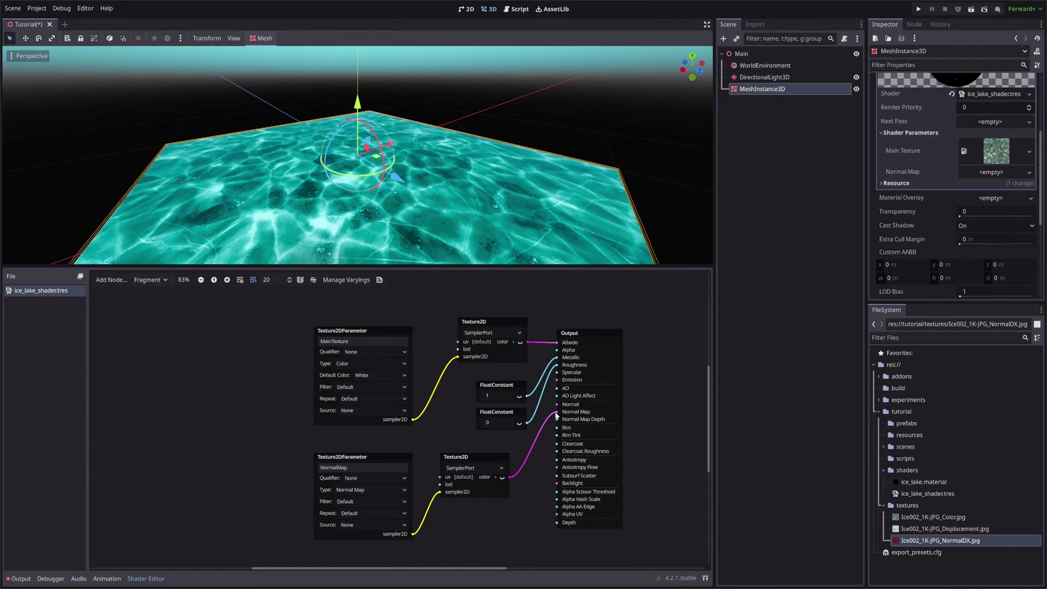
{"action": "left_click_drag", "start_coordinate": [932, 543], "coordinate": [1000, 187]}
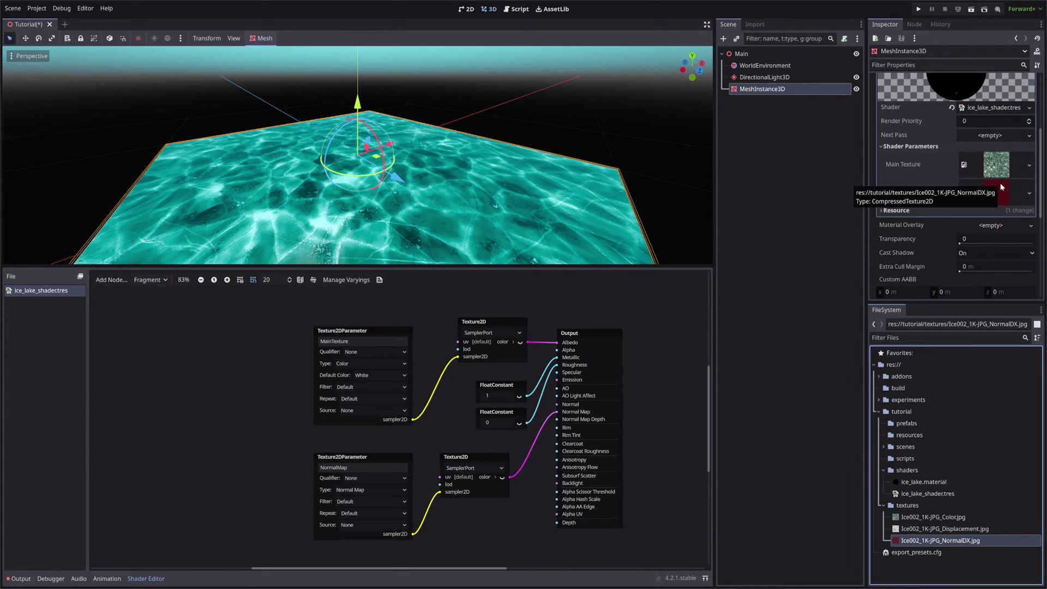
{"action": "left_click", "coordinate": [738, 288]}
{"action": "middle_click_drag", "start_coordinate": [627, 229], "coordinate": [534, 199]}
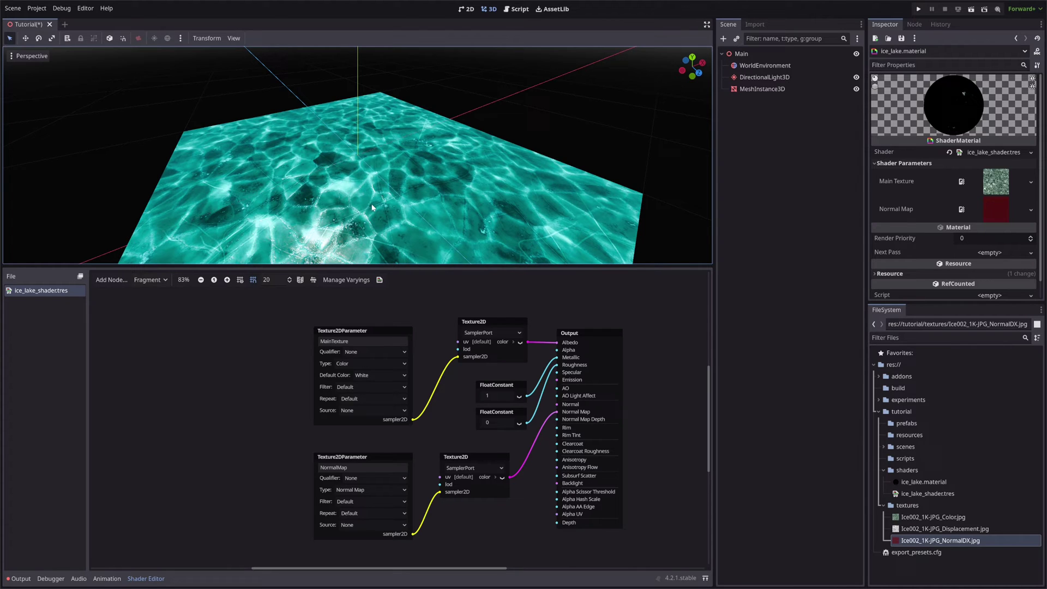
Add a ParallaxMapping node to the ice shader graph
{"action": "middle_click_drag", "start_coordinate": [490, 55], "coordinate": [423, 110]}
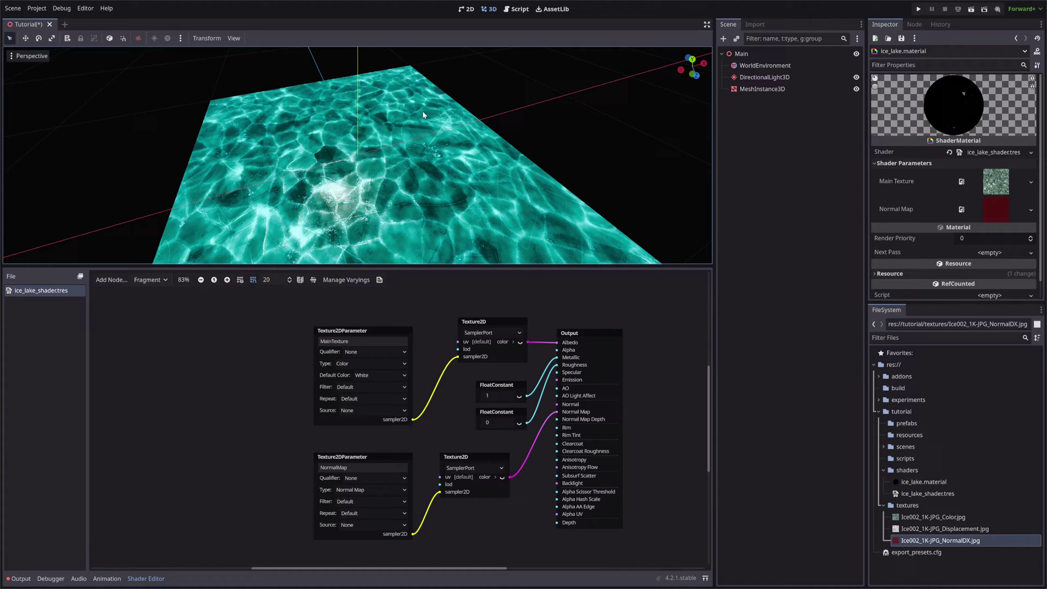
{"action": "left_click_drag", "start_coordinate": [374, 330], "coordinate": [374, 304]}
{"action": "middle_click_drag", "start_coordinate": [374, 304], "coordinate": [487, 283]}
{"action": "right_click", "coordinate": [356, 375]}
{"action": "left_click", "coordinate": [375, 386]}
{"action": "type", "text": "para"}
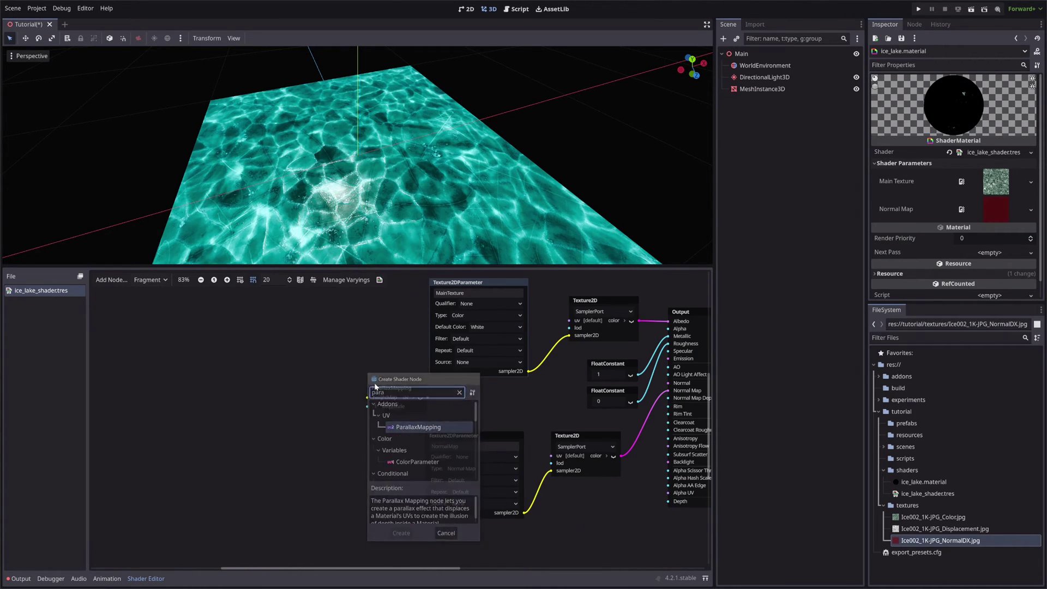
{"action": "key", "text": "Return"}
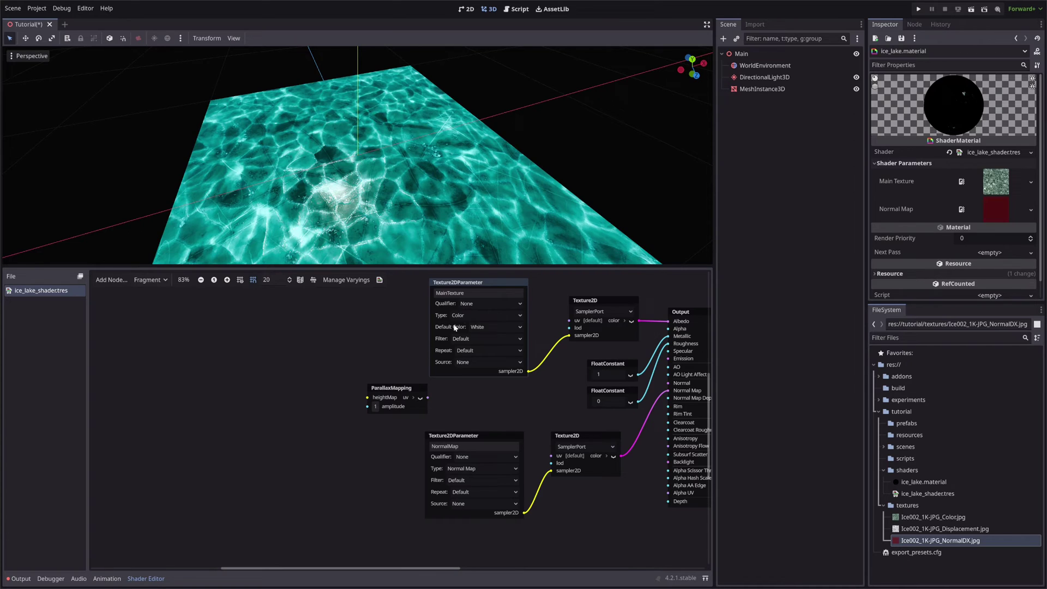
Duplicate MainTexture into a HeightMap parameter of type Data beside ParallaxMapping
{"action": "left_click", "coordinate": [465, 285]}
{"action": "key", "text": "ctrl+d"}
{"action": "left_click_drag", "start_coordinate": [465, 284], "coordinate": [277, 308]}
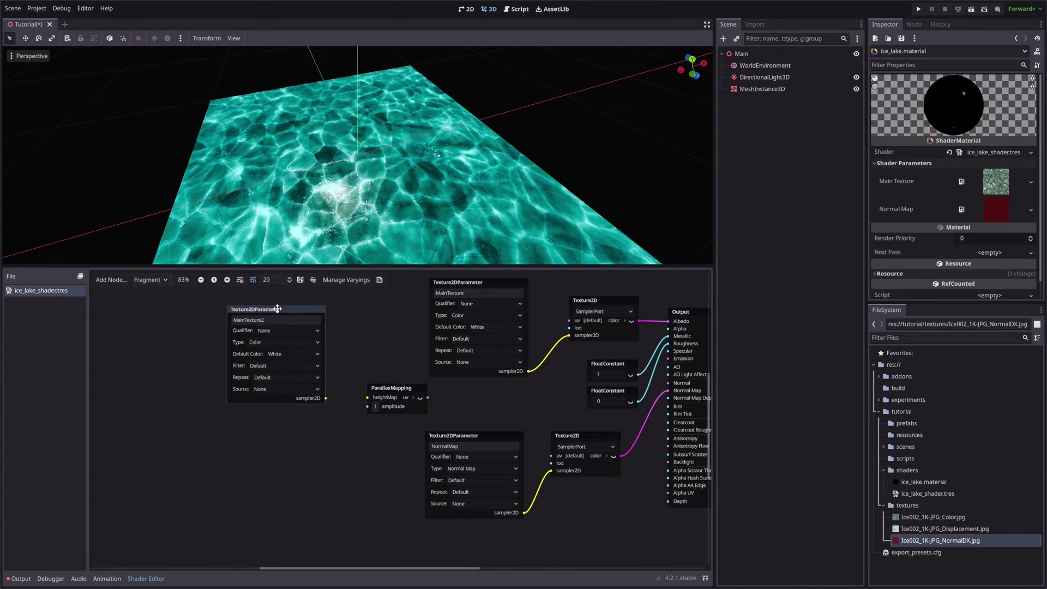
{"action": "double_click", "coordinate": [251, 320]}
{"action": "type", "text": "HeightMap"}
{"action": "left_click", "coordinate": [170, 349]}
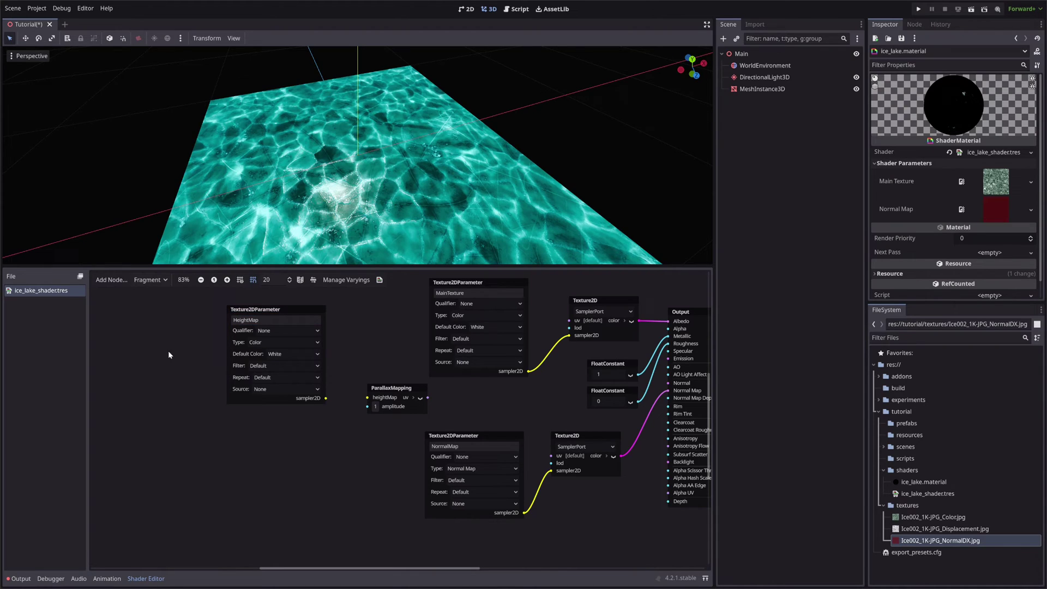
{"action": "left_click", "coordinate": [270, 343]}
{"action": "left_click", "coordinate": [271, 351]}
Add a FloatParameter named Depth and wire it into ParallaxMapping's amplitude
{"action": "right_click", "coordinate": [209, 441]}
{"action": "type", "text": "floatparameter"}
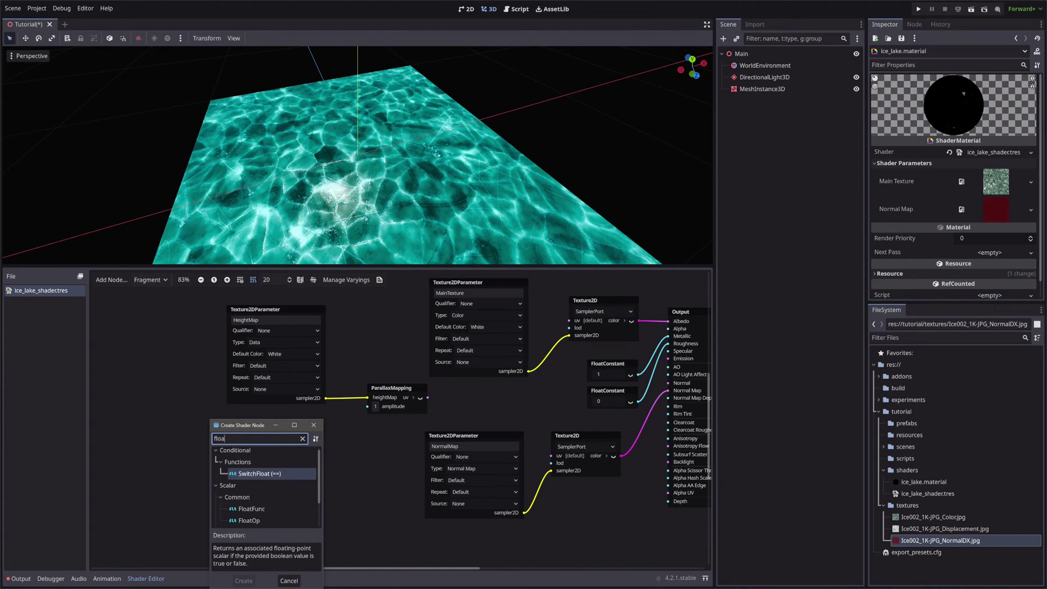
{"action": "key", "text": "Return"}
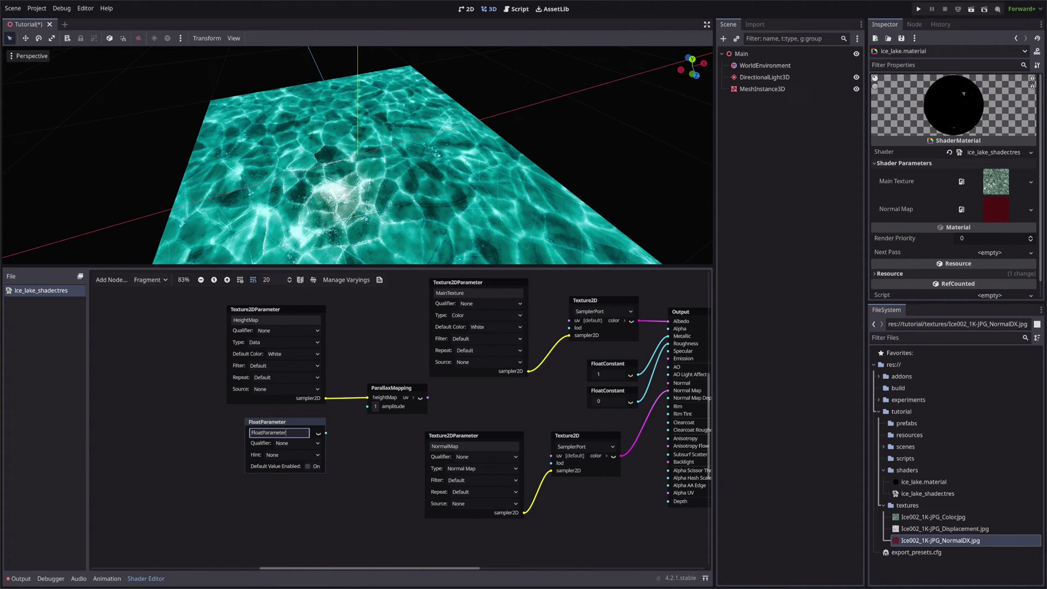
{"action": "type", "text": "Depth"}
{"action": "key", "text": "Return"}
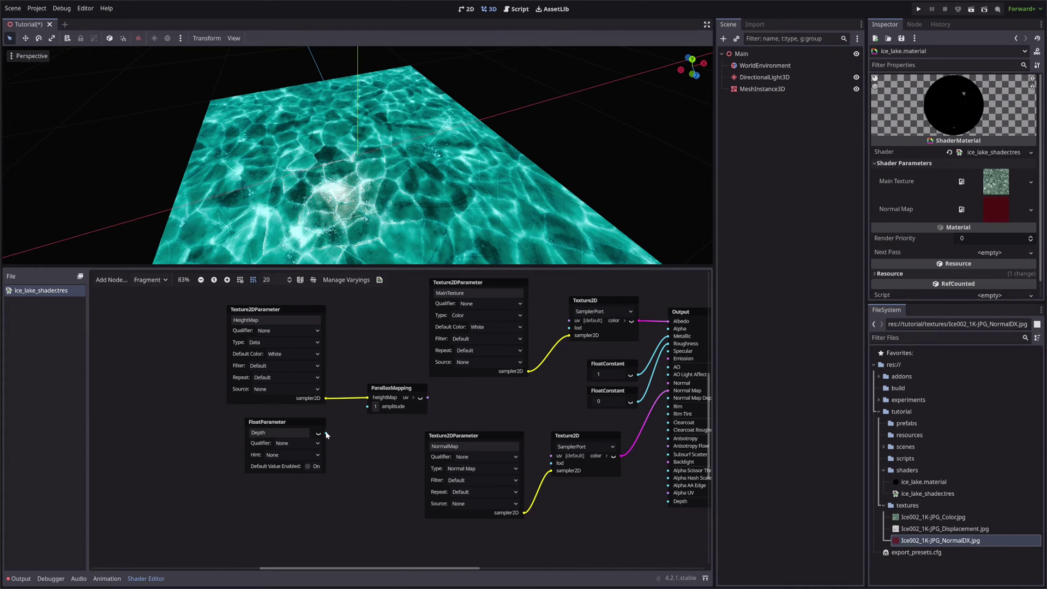
{"action": "left_click_drag", "start_coordinate": [362, 412], "coordinate": [367, 407]}
Feed the parallax uv output into the texture samplers, save, and maximise the shader editor
{"action": "scroll", "coordinate": [439, 414], "scroll_direction": "up", "scroll_amount": 2}
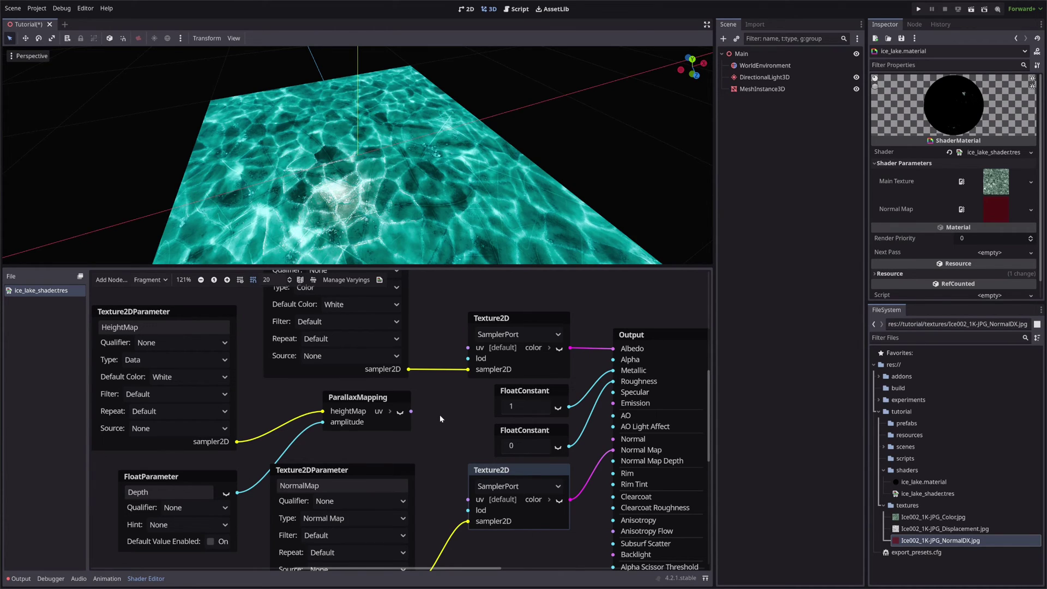
{"action": "left_click_drag", "start_coordinate": [468, 348], "coordinate": [468, 499]}
{"action": "key", "text": "ctrl+s"}
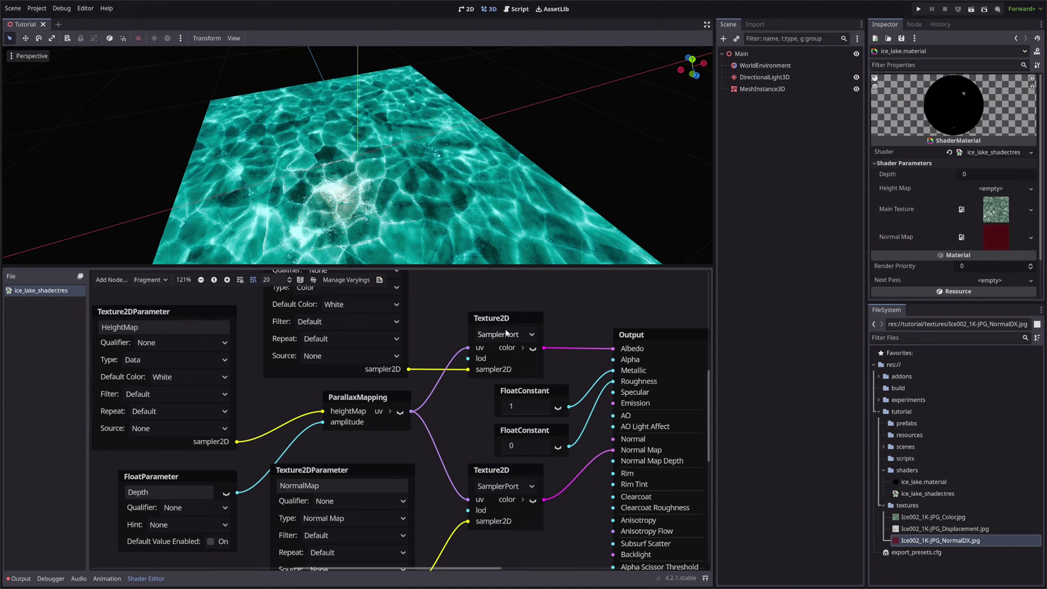
{"action": "key", "text": "shift+F12"}
{"action": "scroll", "coordinate": [521, 403], "scroll_direction": "down", "scroll_amount": 2}
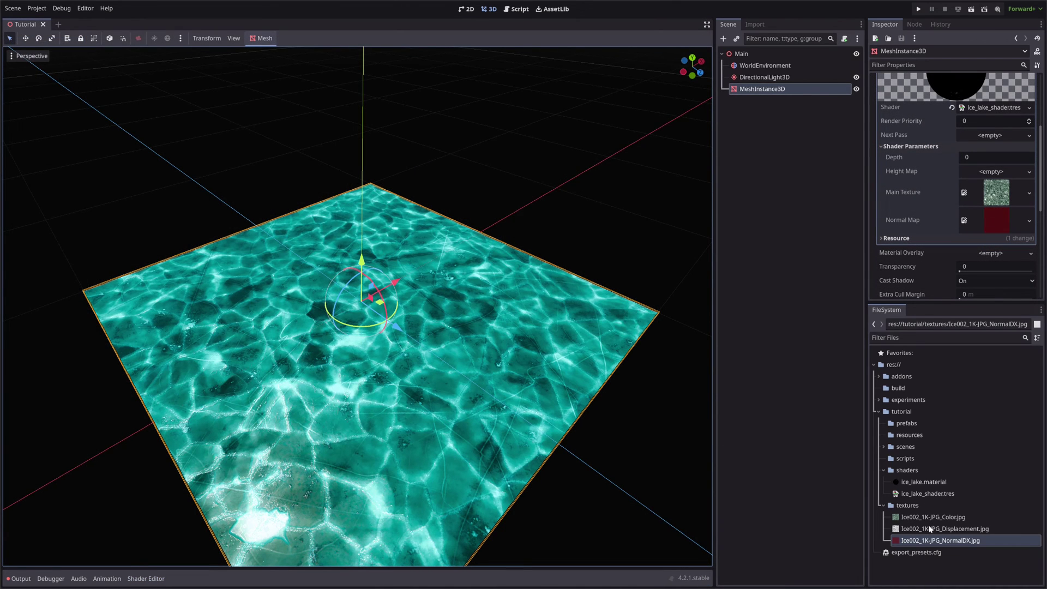
Assign Ice002_1K-JPG_Displacement.jpg as Height Map and raise Depth to 1.765
{"action": "left_click_drag", "start_coordinate": [930, 529], "coordinate": [990, 174]}
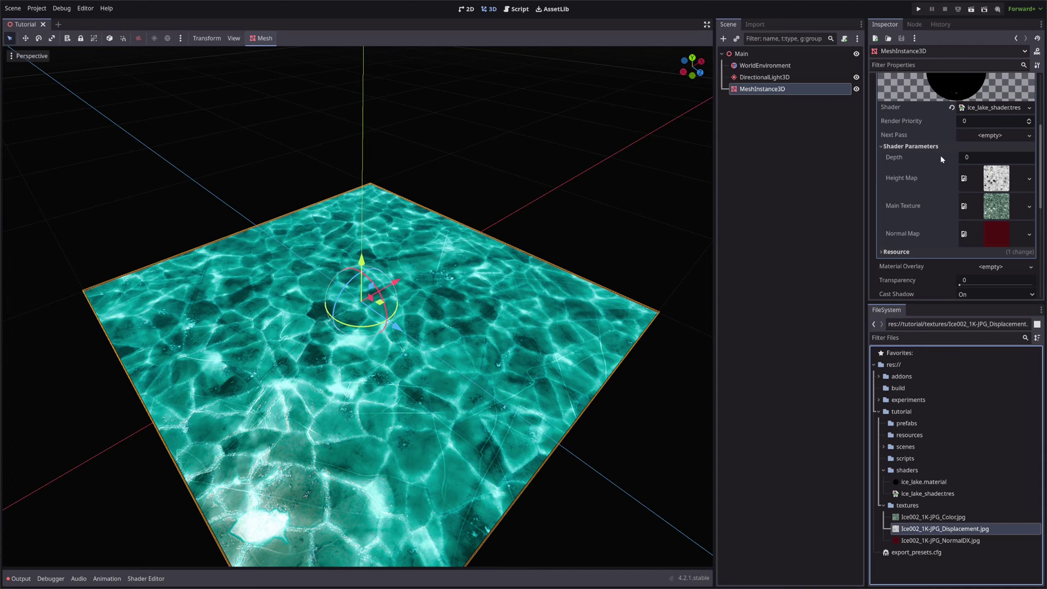
{"action": "left_click_drag", "start_coordinate": [970, 157], "coordinate": [1025, 157]}
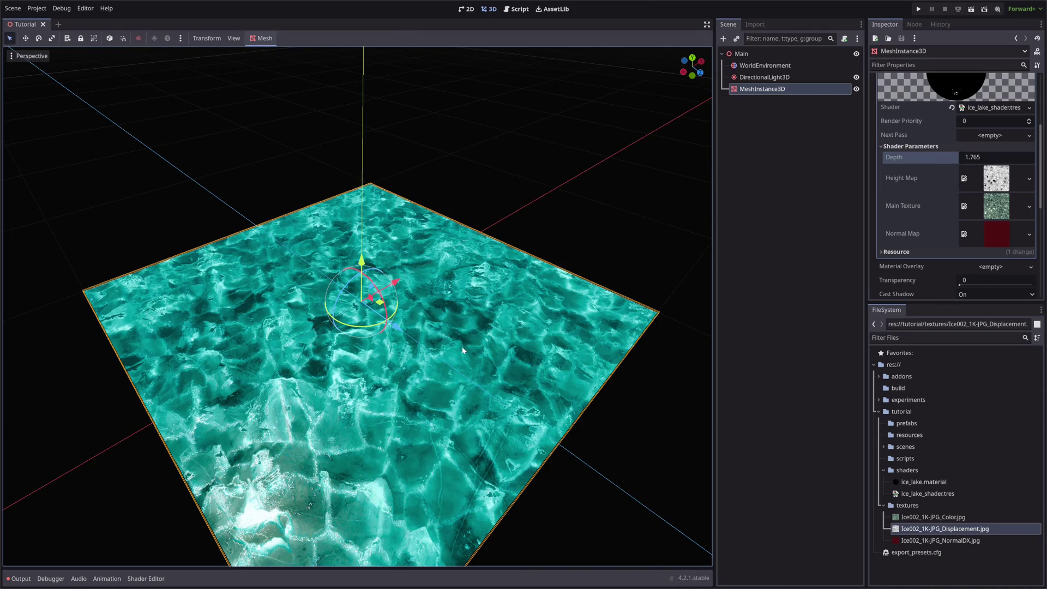
{"action": "middle_click_drag", "start_coordinate": [499, 369], "coordinate": [475, 369]}
{"action": "scroll", "coordinate": [364, 349], "scroll_direction": "up", "scroll_amount": 5}
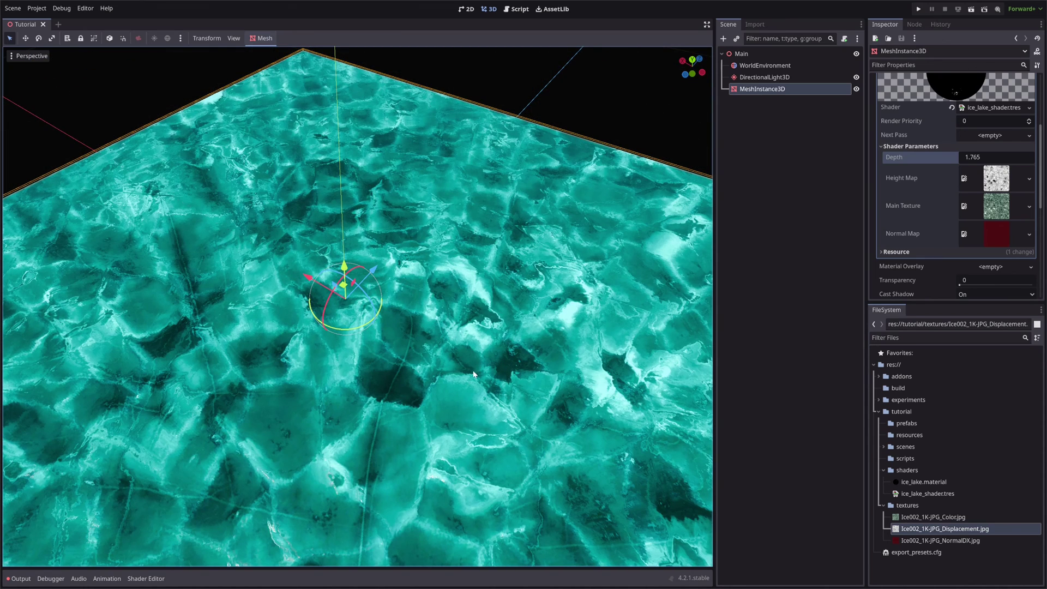